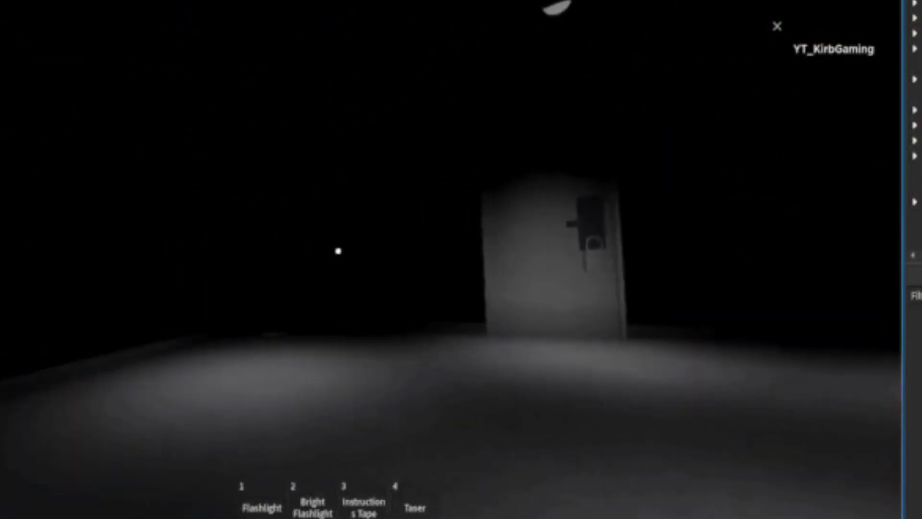
Step: Equip the flashlight and insert the Instructions Tape into the desk's VHS player
key("1")
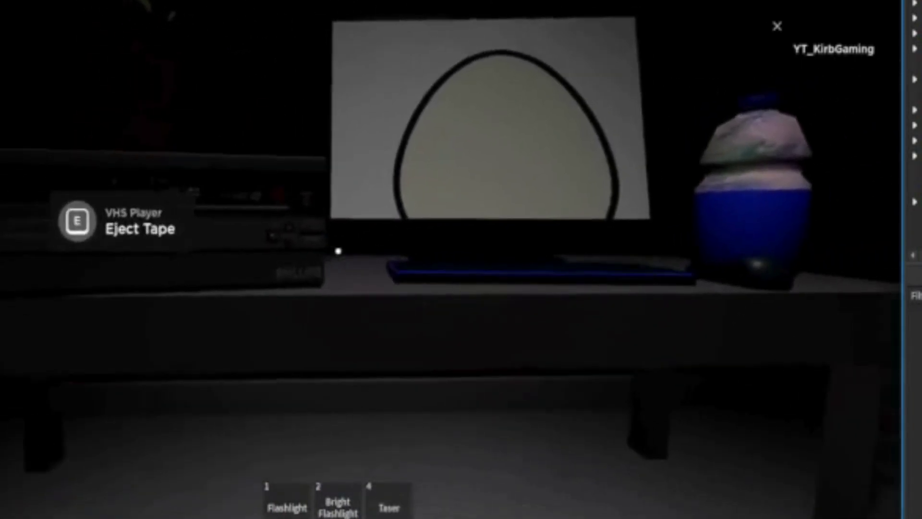
Step: Eject the tape, step back from the desk and look around the basement
key("s")
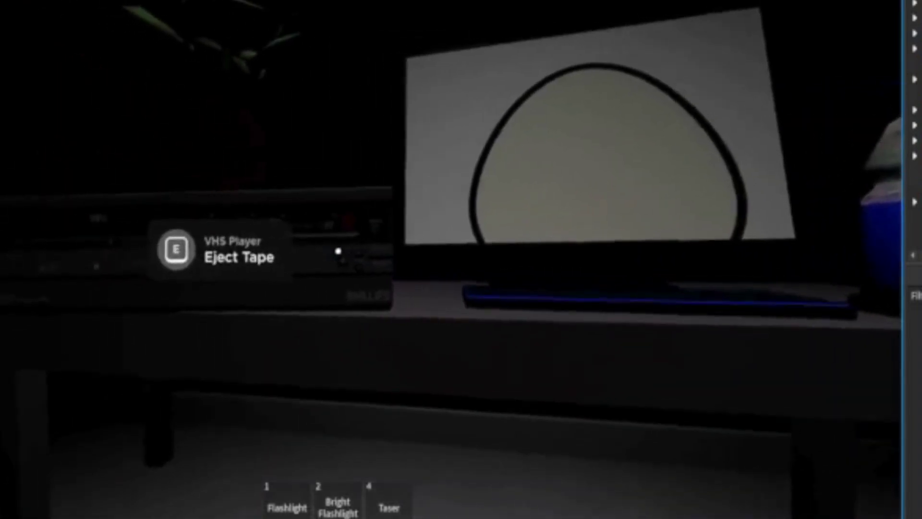
mouse_move(338, 251)
left_mouse_down()
mouse_move(548, 260)
mouse_move(216, 217)
left_mouse_up()
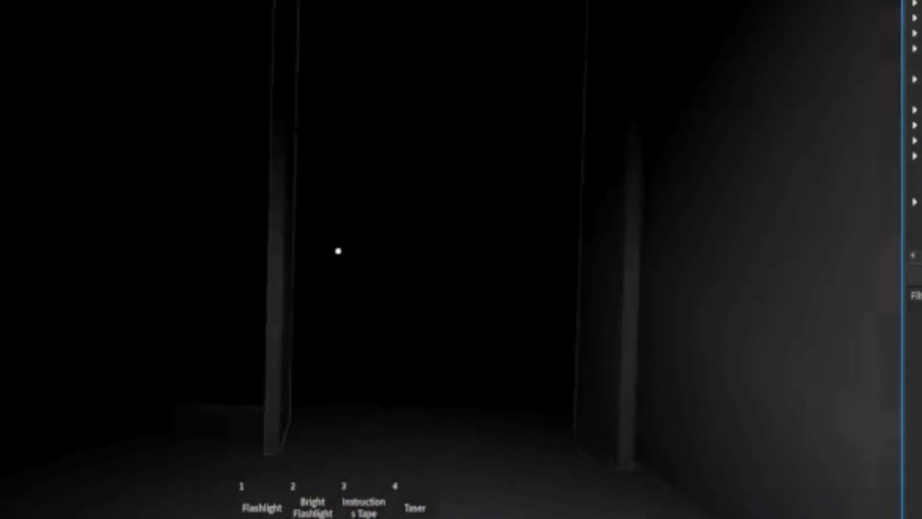
Step: Switch to the Bright Flashlight, turn it on, and pick up the egg
key("1")
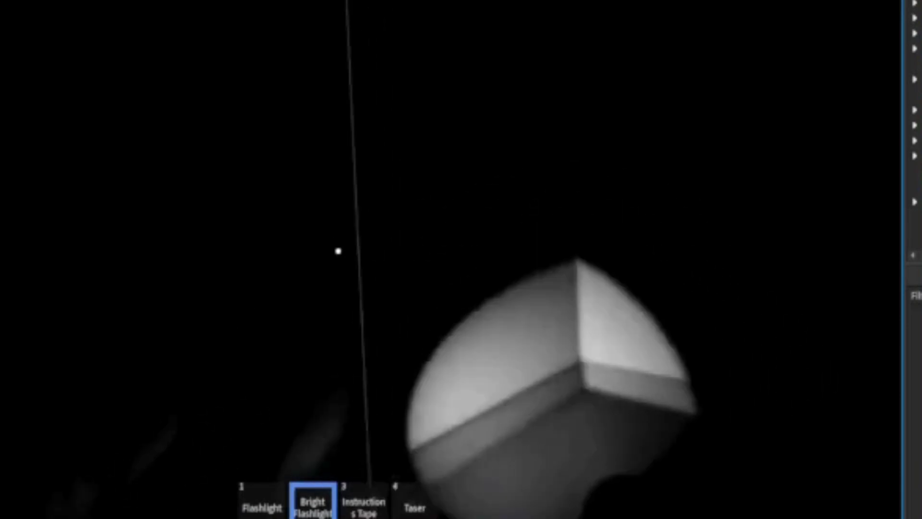
key("2")
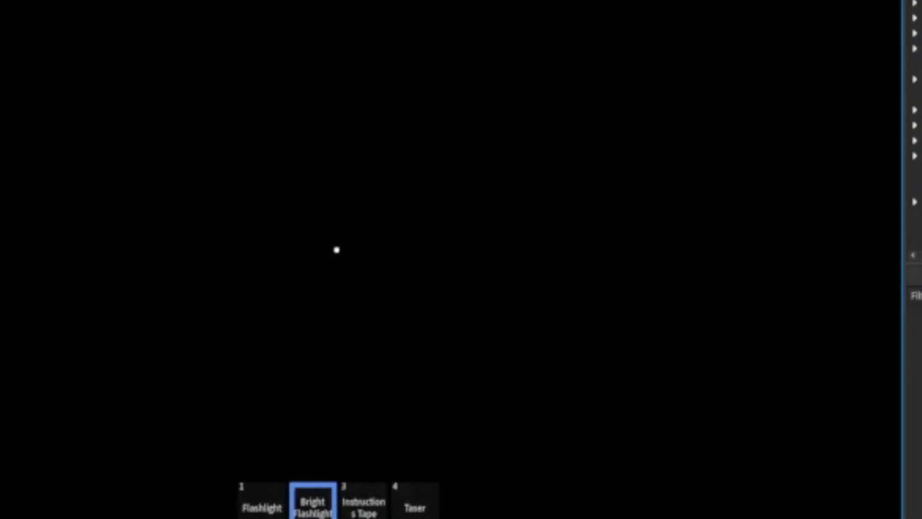
left_click(338, 251)
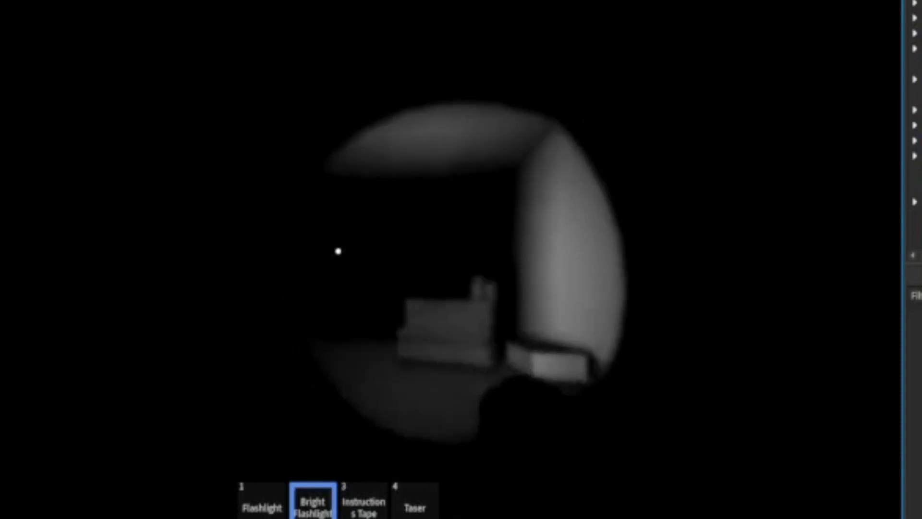
key("e")
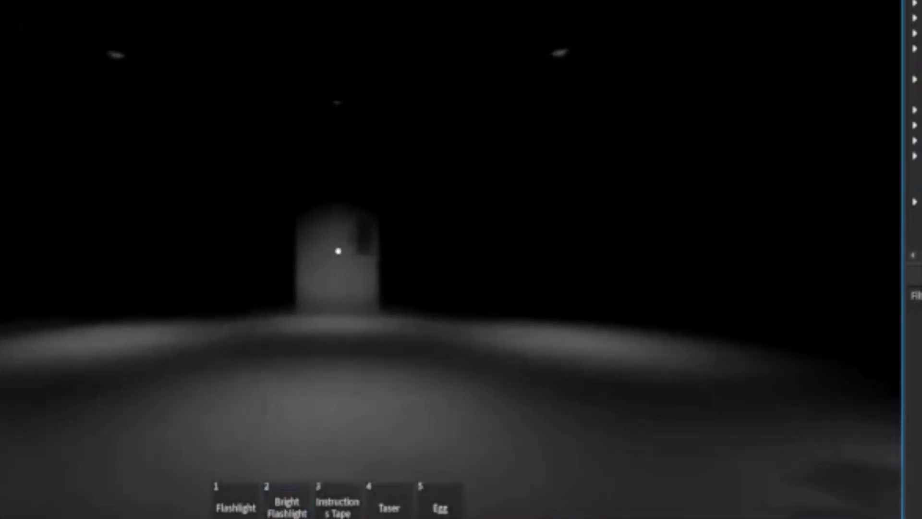
Step: Hold the Egg and use it on the door lock
key("5")
left_click(338, 251)
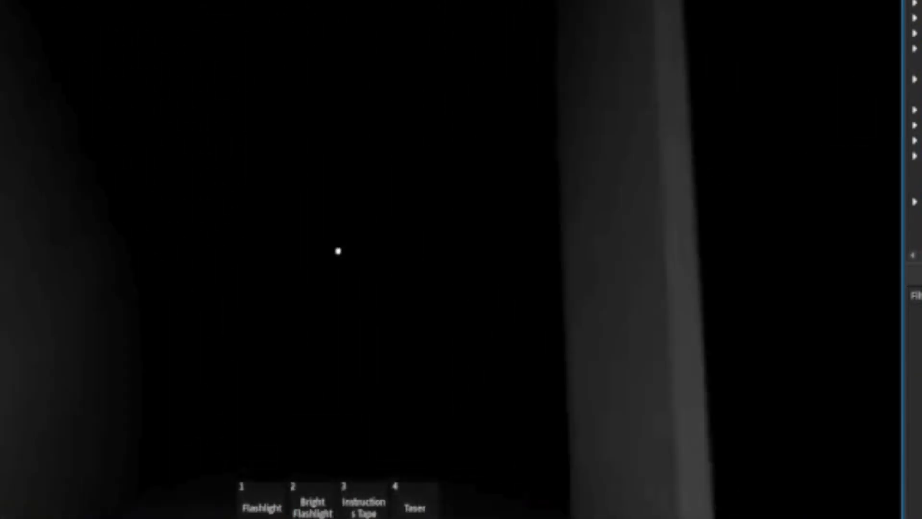
key("2")
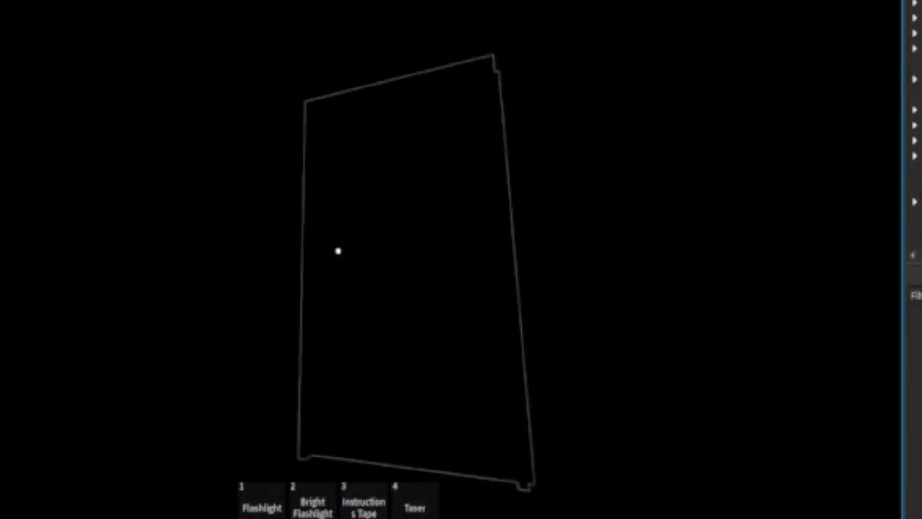
Step: Go through the unlocked door and explore, toggling the flashlight until dying
key("2")
key("2")
left_click(338, 250)
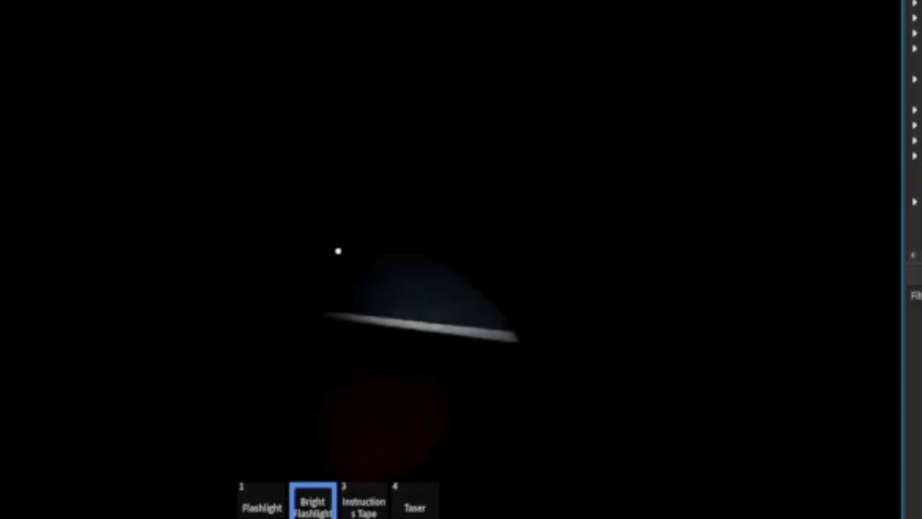
key("2")
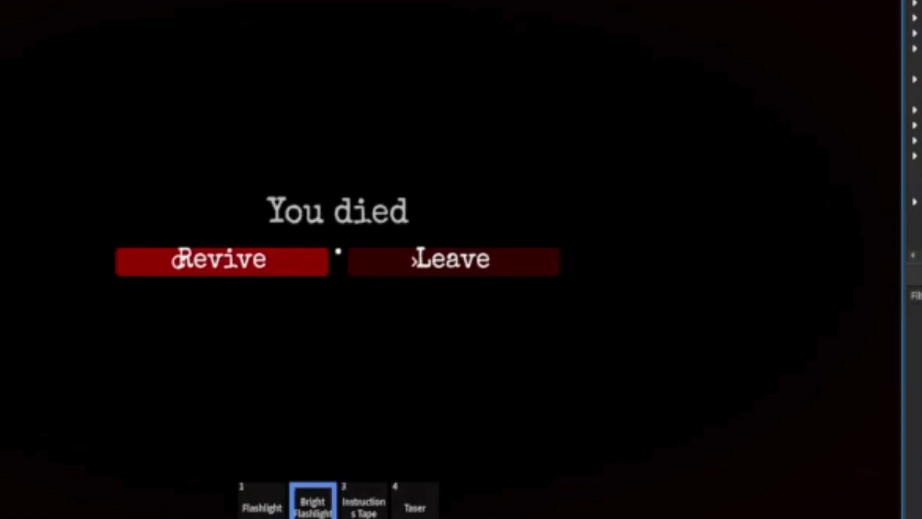
Step: Open and close the game menu, then reopen it over the death screen to revive
key("Escape")
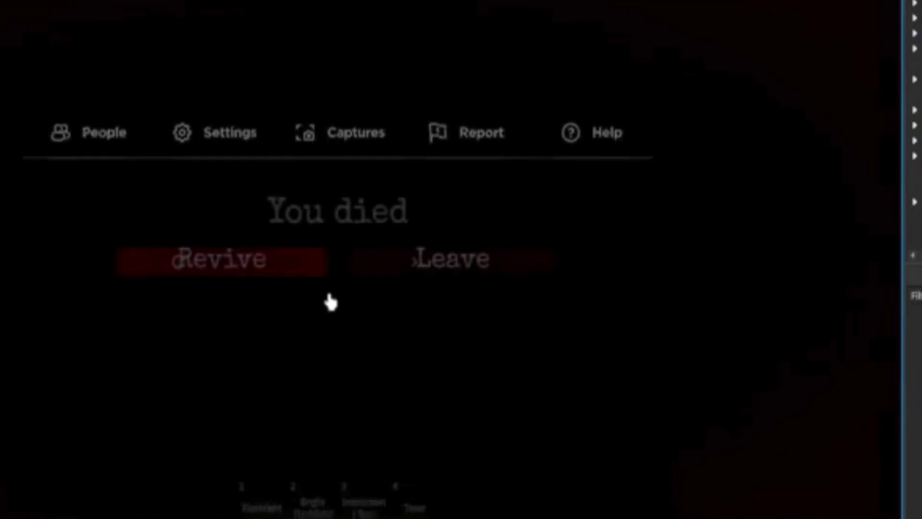
key("Escape")
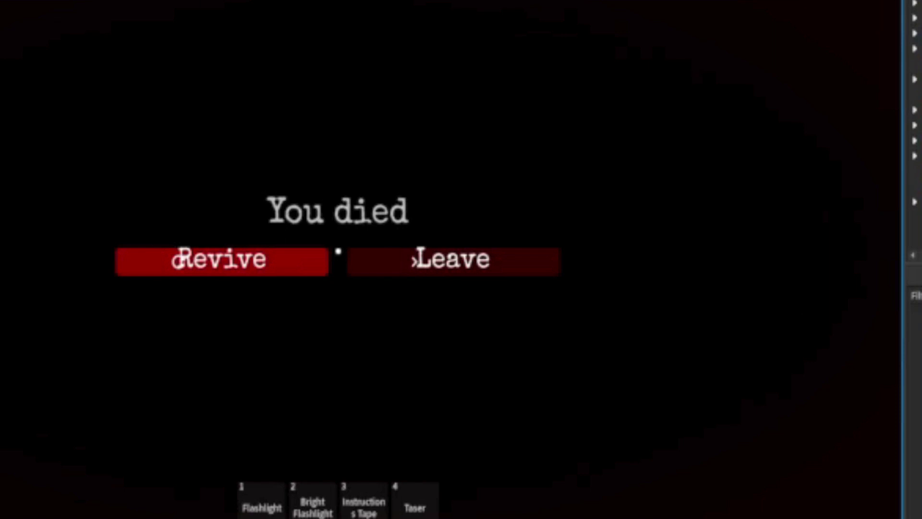
key("Escape")
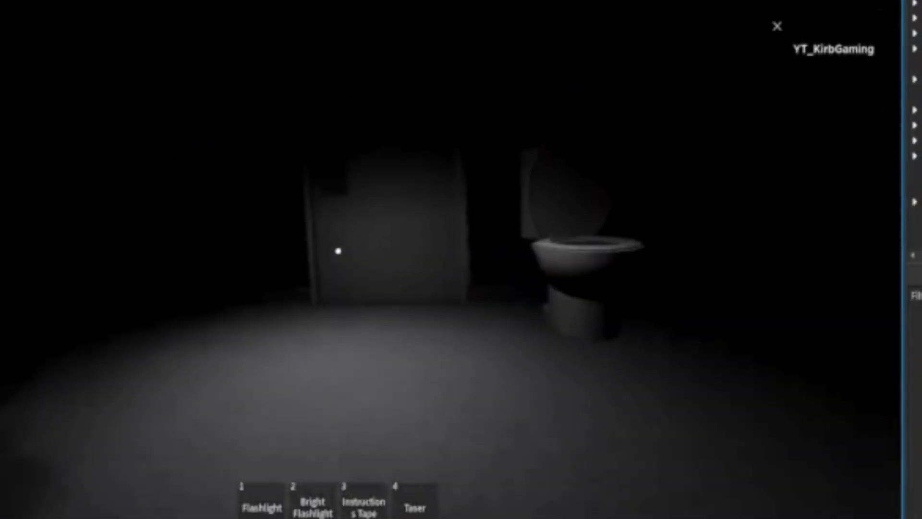
Step: Use the Egg on the padlock, light up the room beyond, and turn toward the door
key("1")
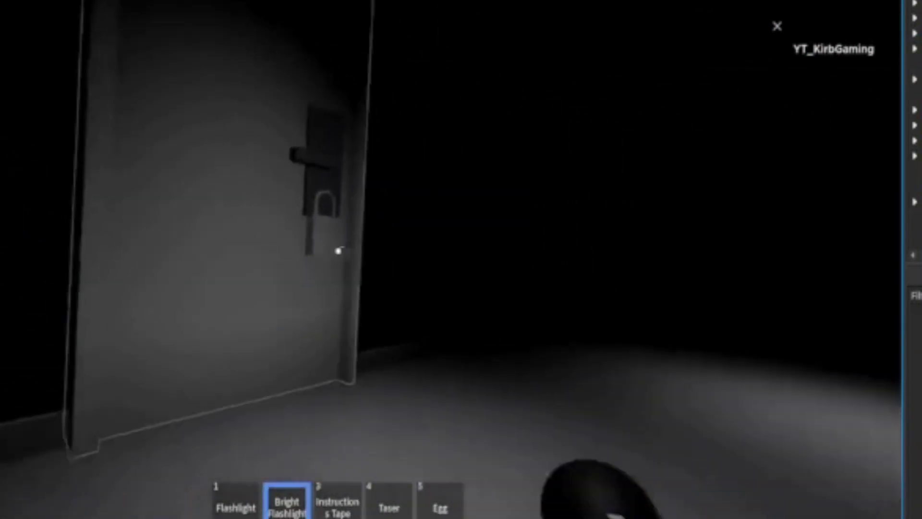
key("5")
left_click(338, 251)
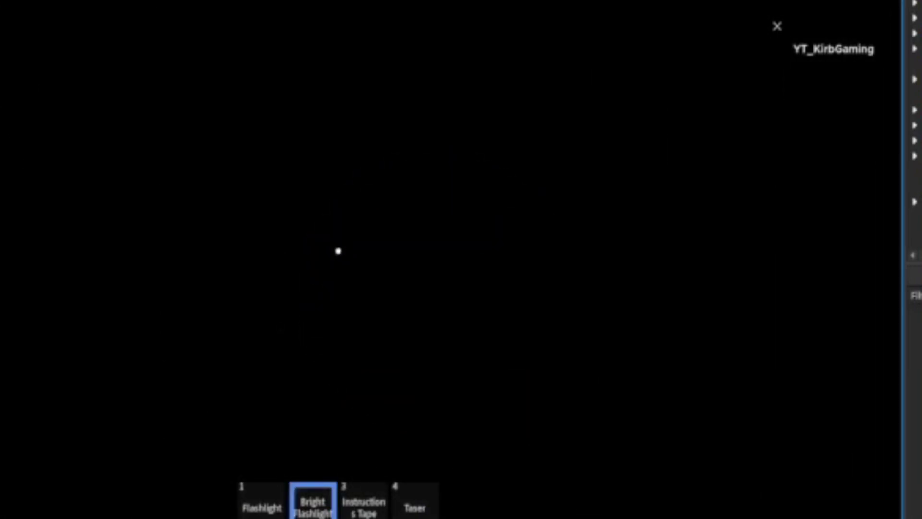
left_click(338, 251)
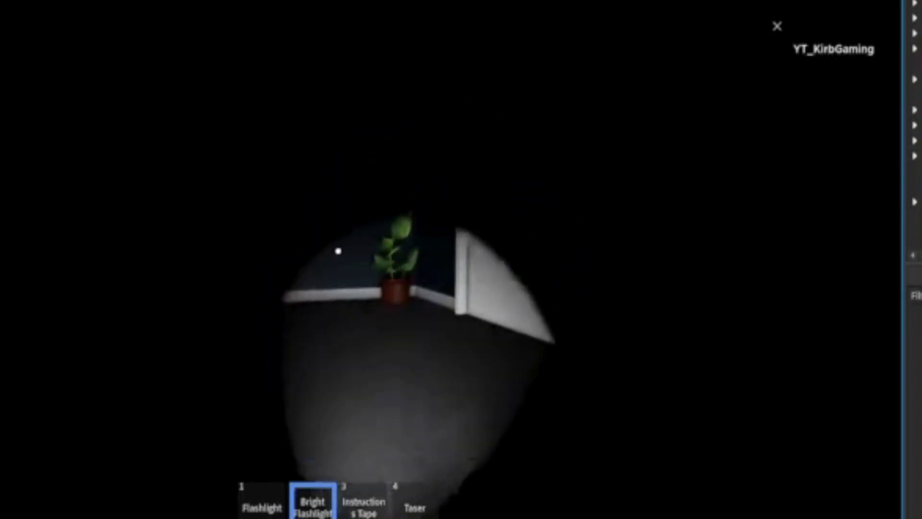
left_click(338, 250)
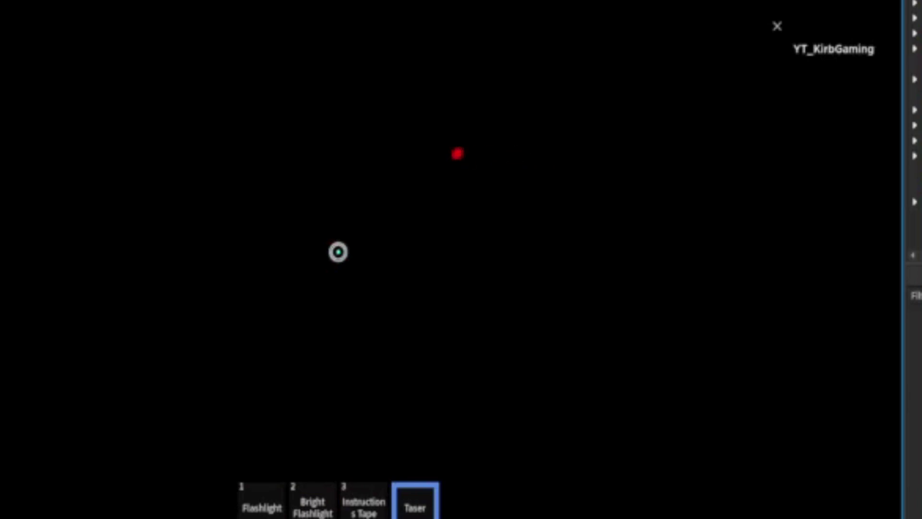
Step: Equip the Bright Flashlight to look around the room with the glowing lights
key("2")
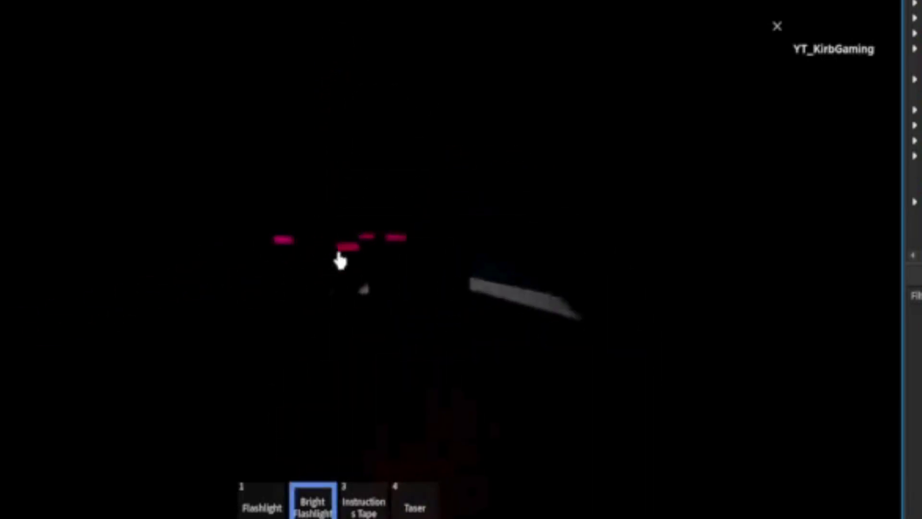